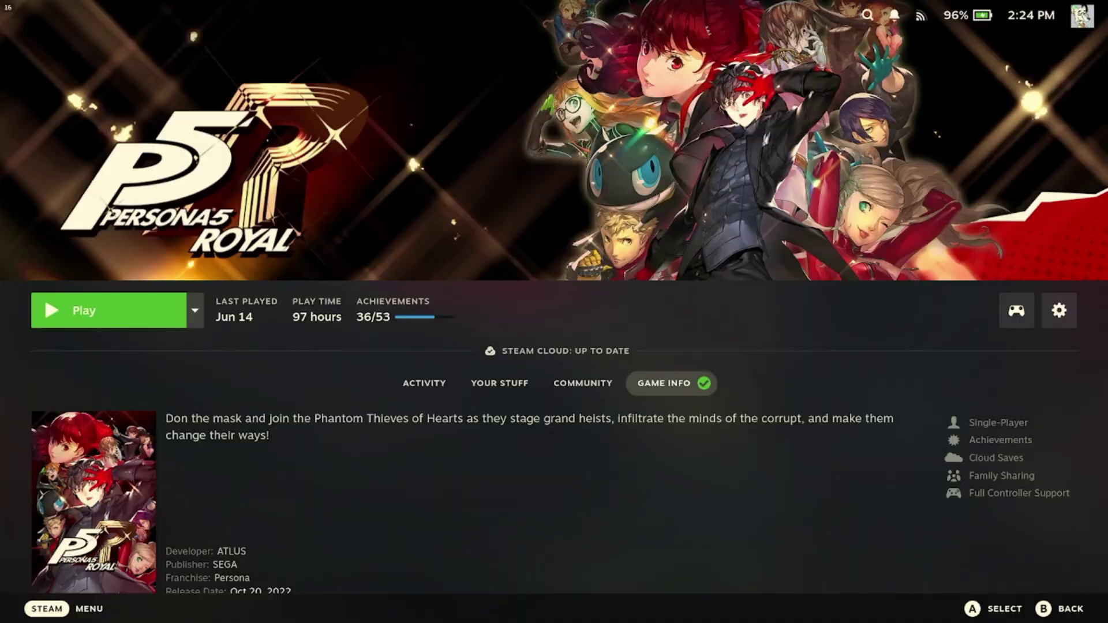
View the Steam Deck Compatibility details for Persona 5 Royal
key(Down)
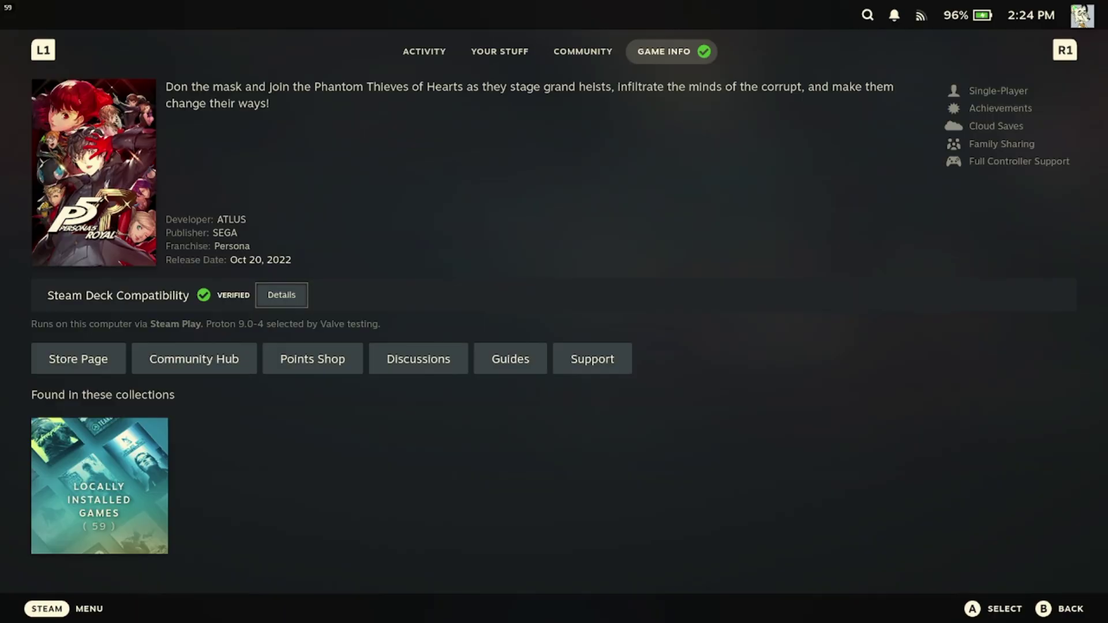
key(Return)
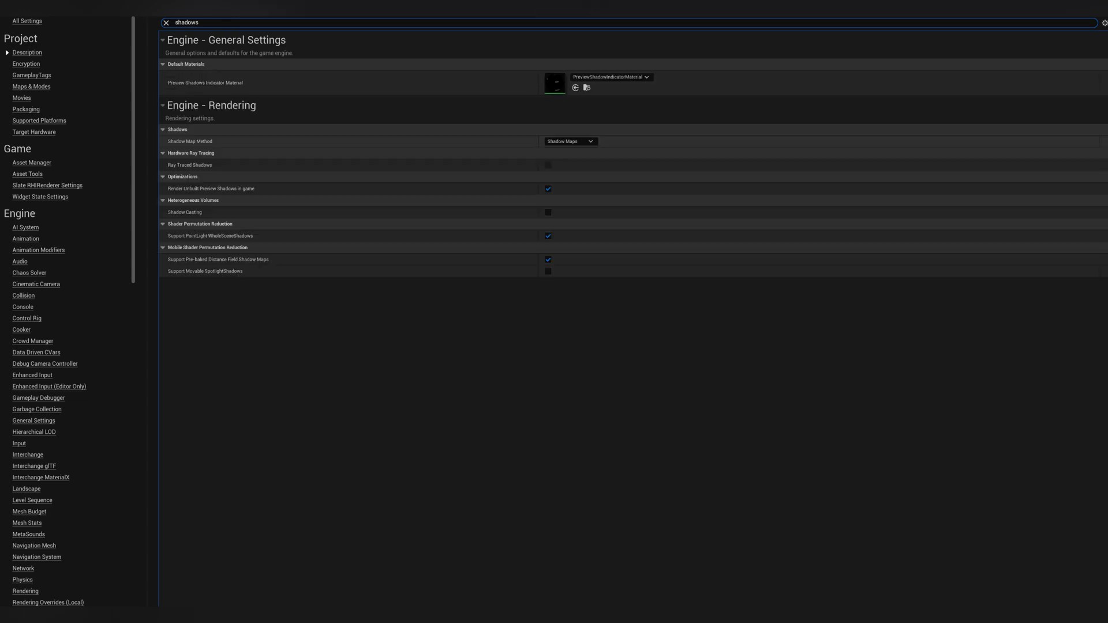
Check the Shadow Map Method and Reflection Method dropdowns, then scroll through the texture settings
click(570, 141)
click(570, 141)
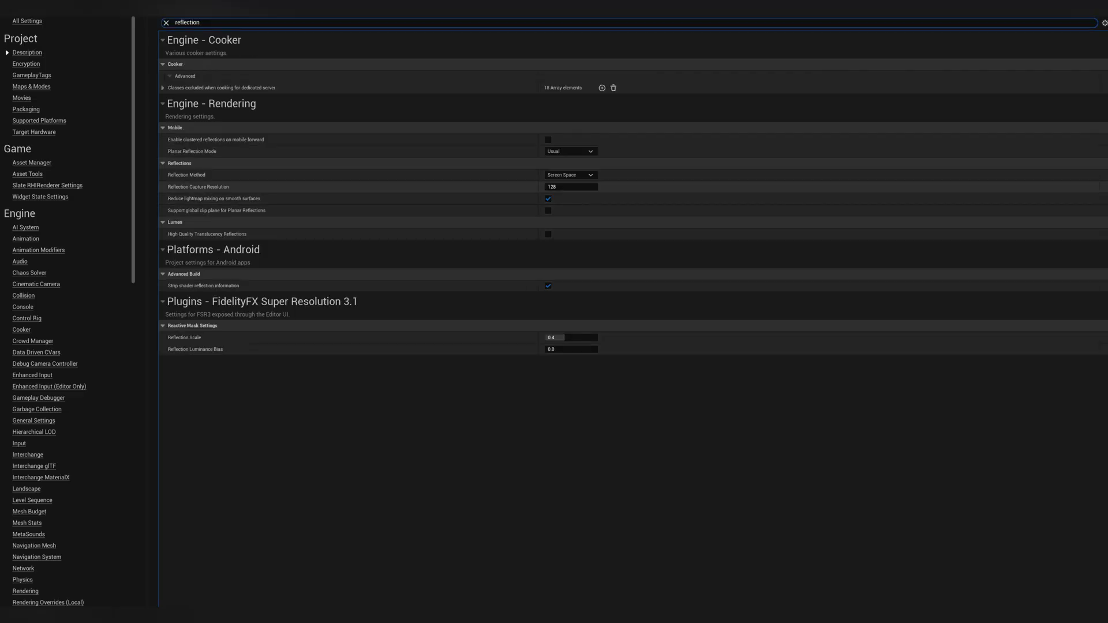
click(570, 174)
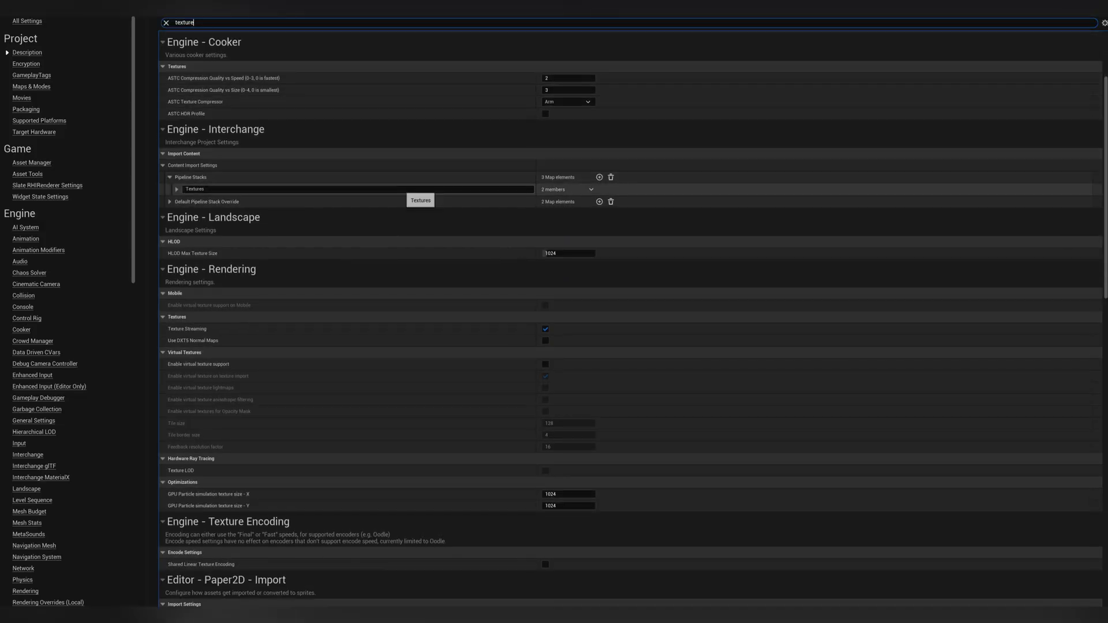
scroll(404, 287, down, 2)
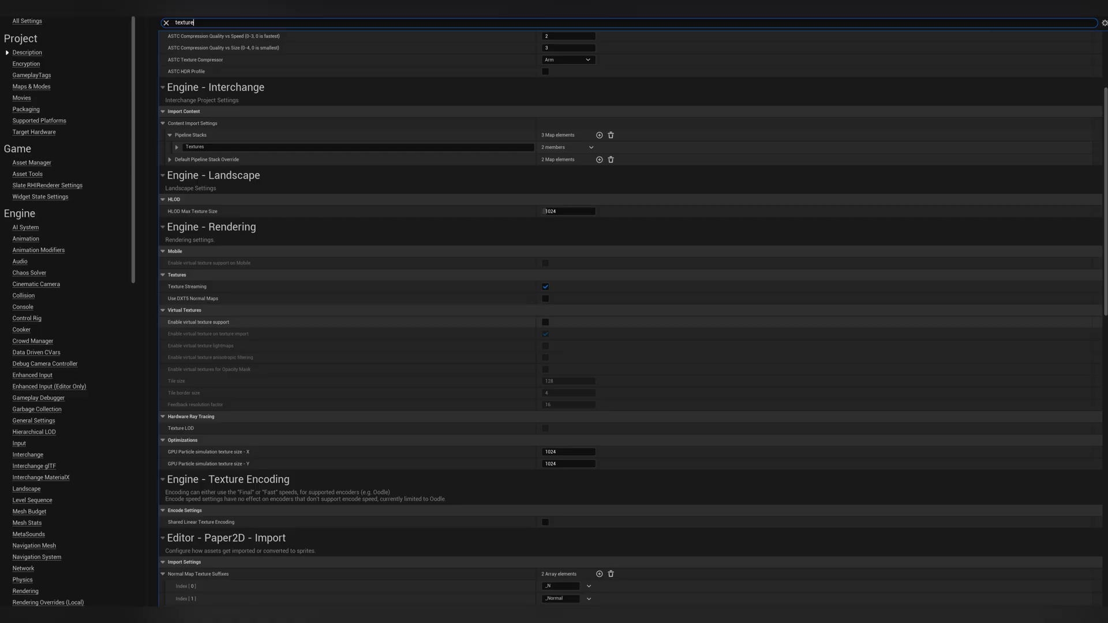
scroll(403, 300, down, 1)
scroll(630, 319, down, 5)
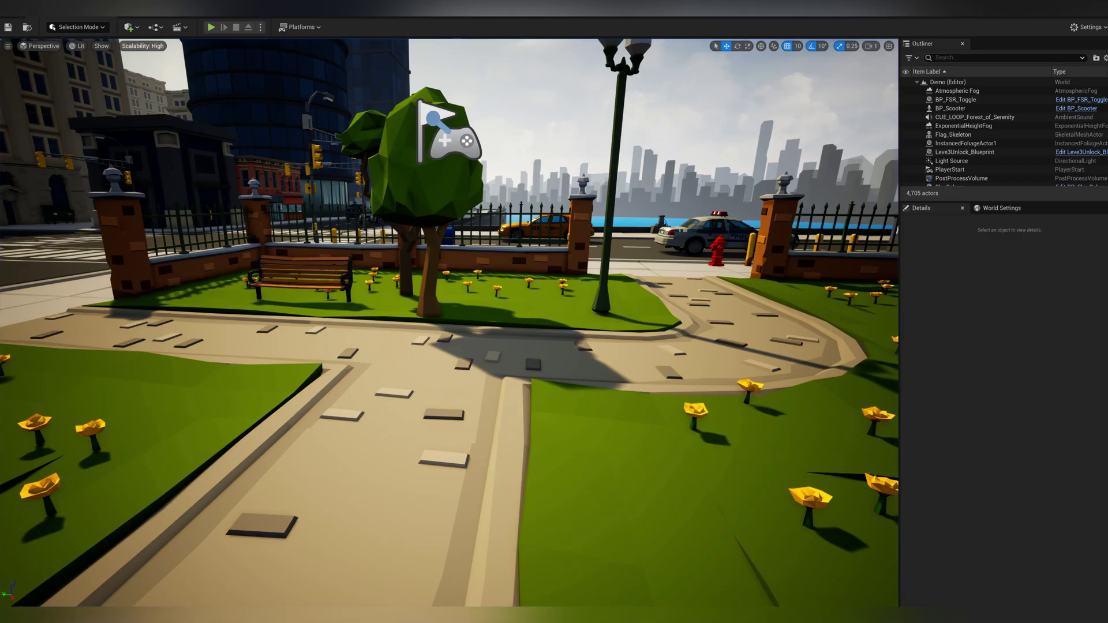
Switch the viewport scalability preset through Medium, High, Epic and Cinematic
click(143, 46)
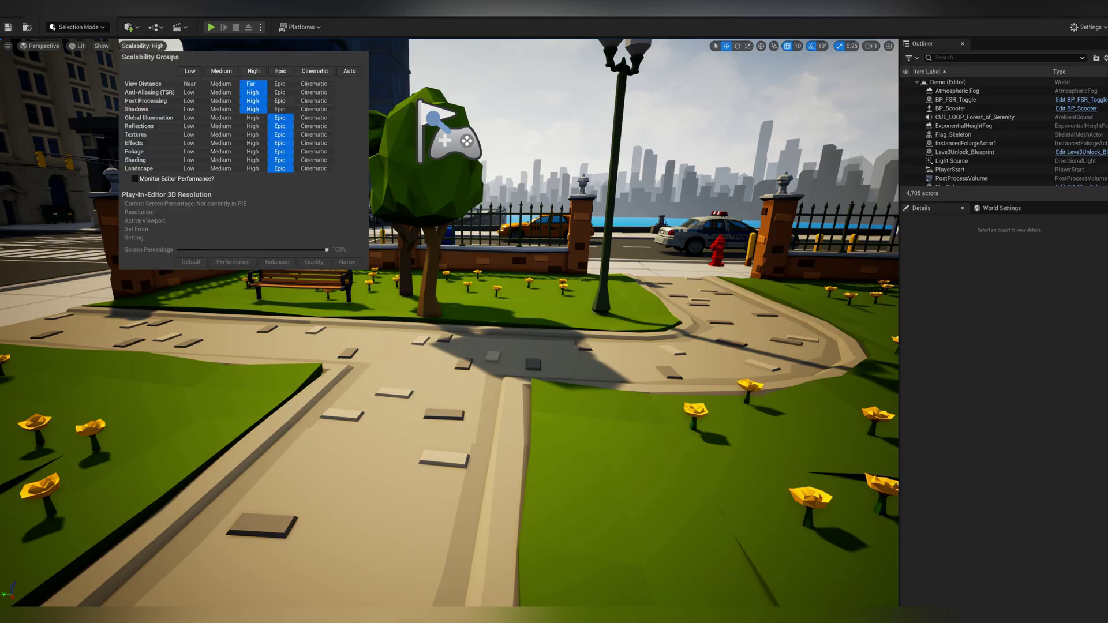
click(221, 71)
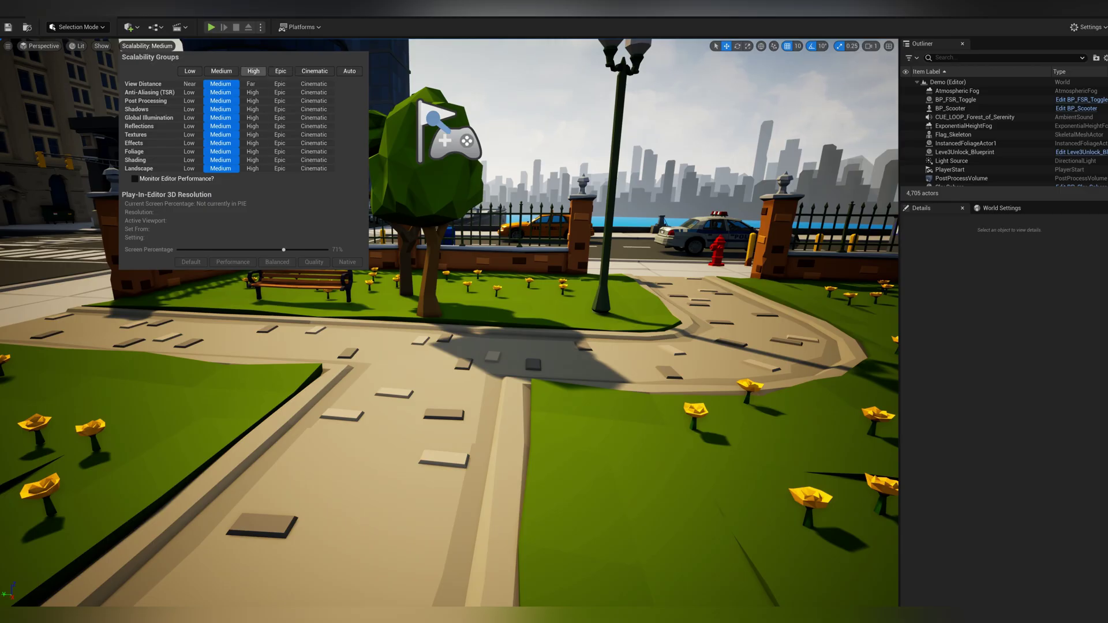
click(253, 71)
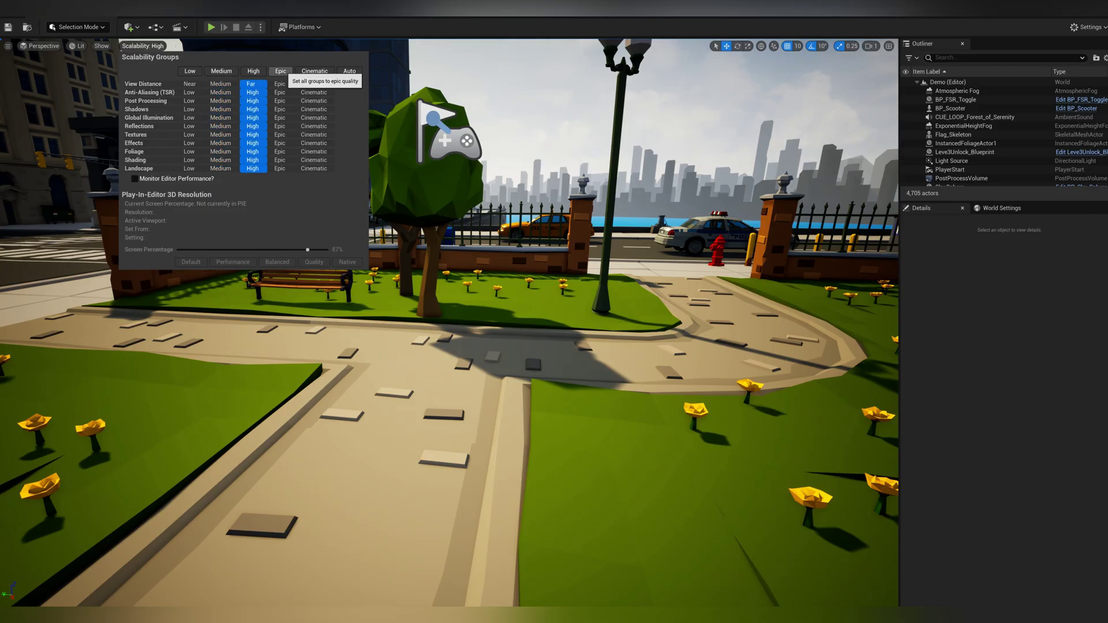
click(281, 71)
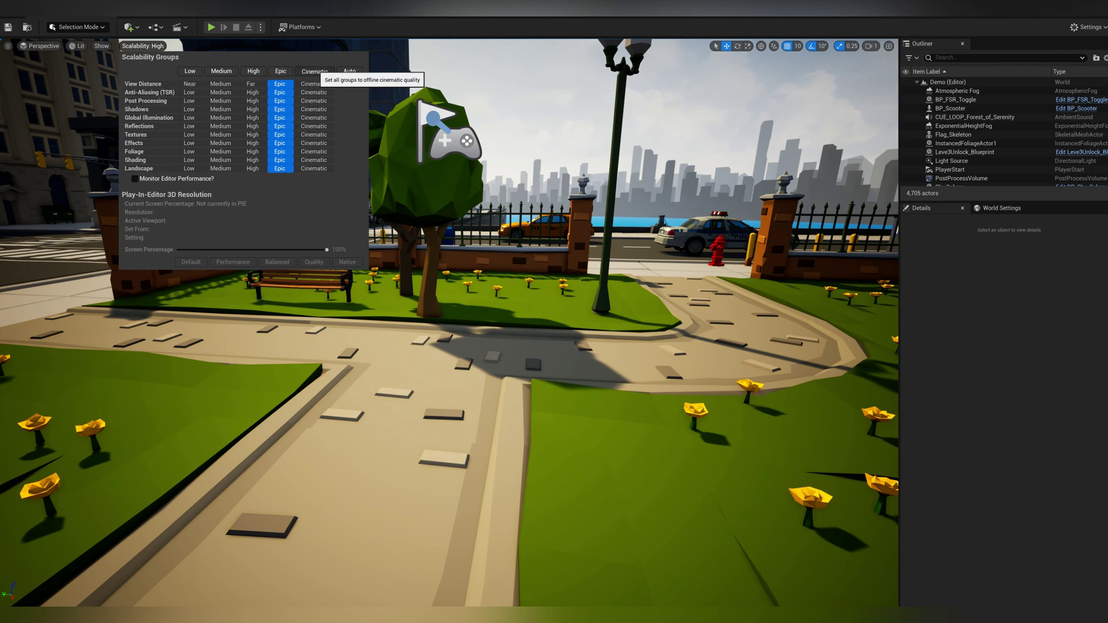
click(315, 71)
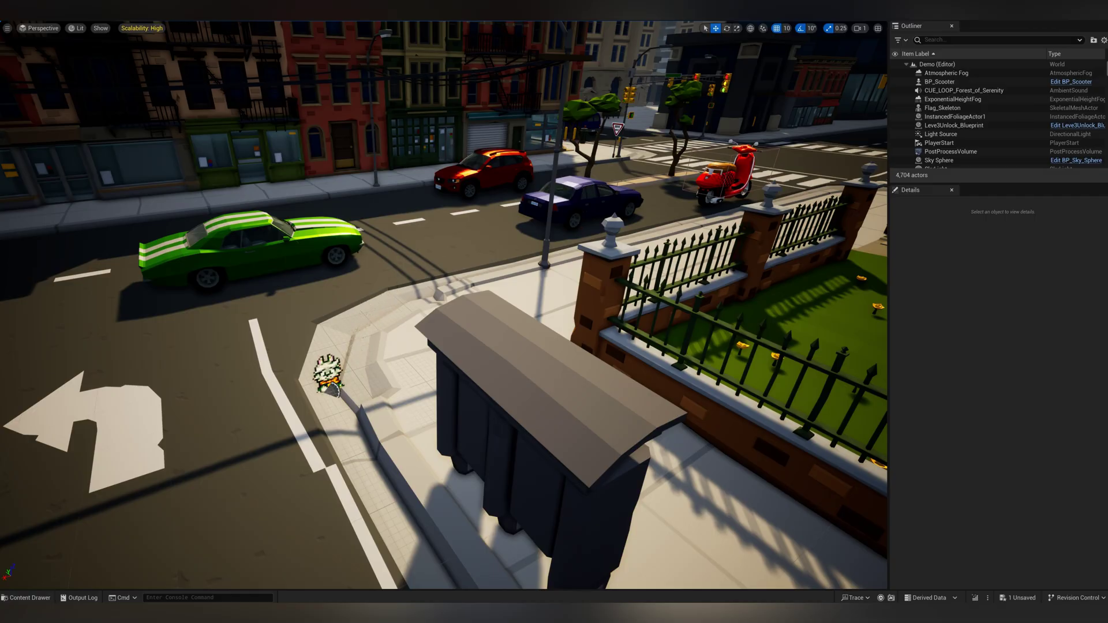
Place a BP_FSR_Toggle actor beside the road, frame it, and select its Event BeginPlay node
drag(328, 378, 329, 385)
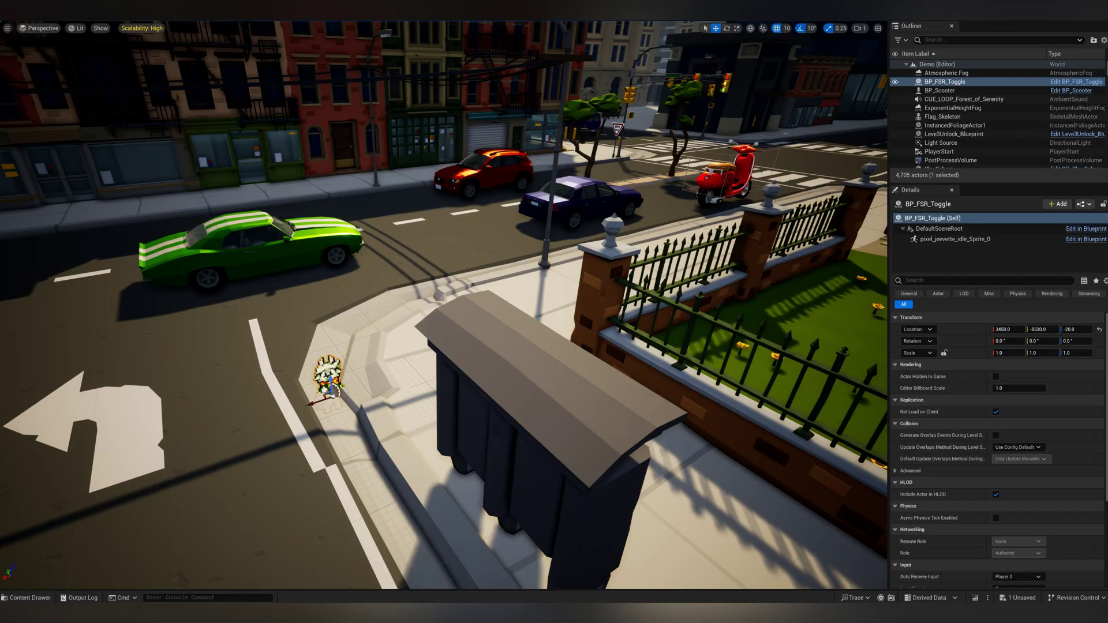
key(f)
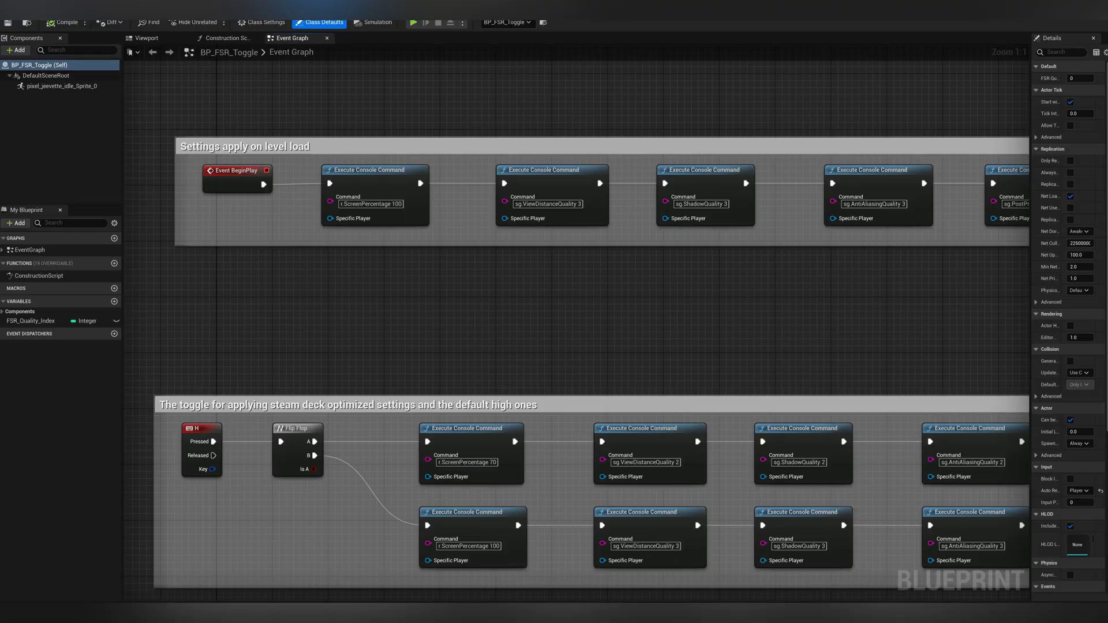
right_drag(245, 280, 230, 293)
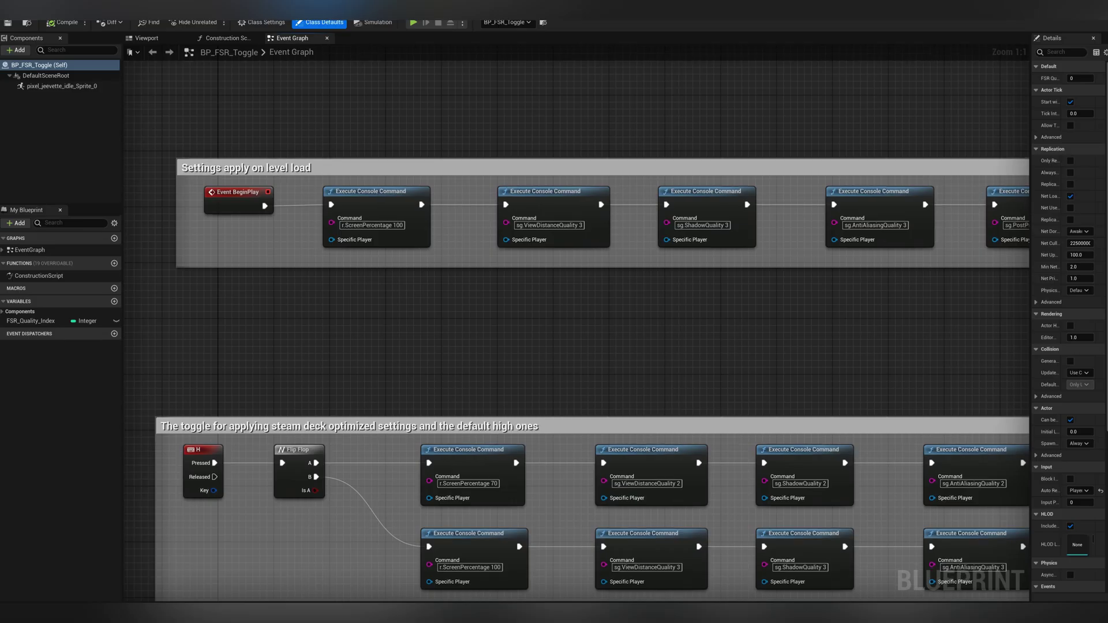
click(228, 199)
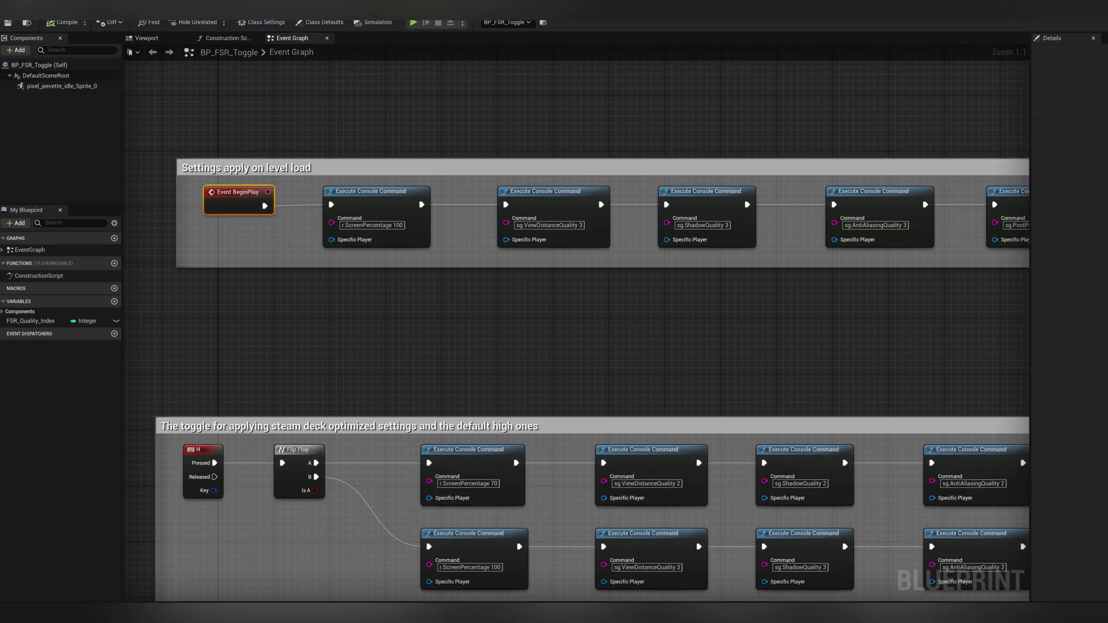
right_drag(311, 286, 229, 282)
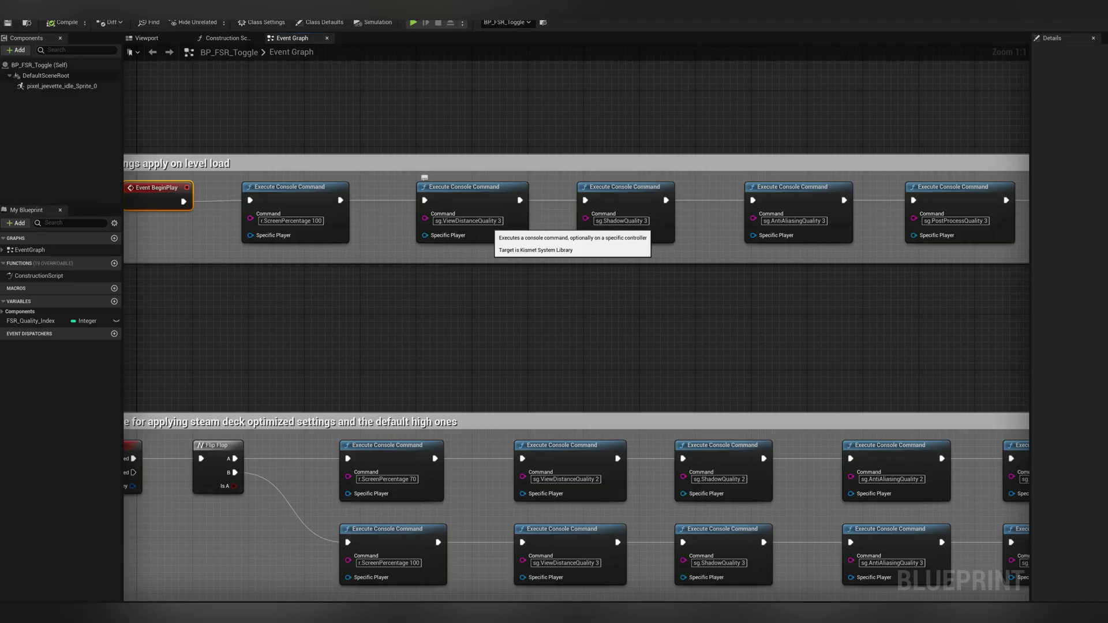
Pan through the level-load commands, FSR 3.1 Toggle section, PostProcessQuality commands and Print String nodes
right_drag(514, 291, 288, 283)
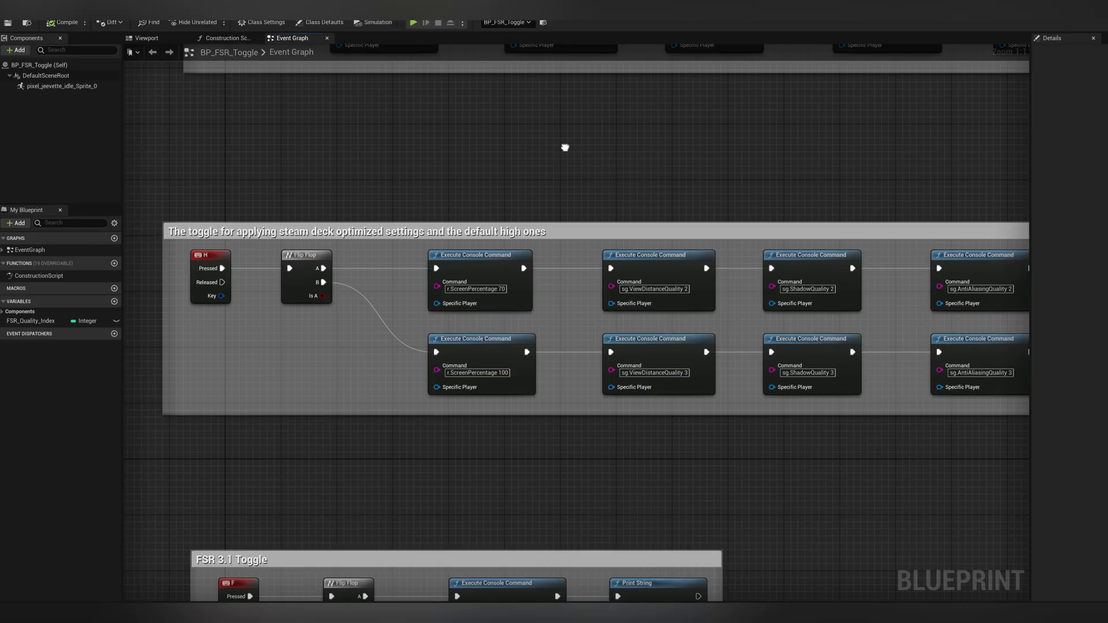
right_drag(404, 416, 373, 374)
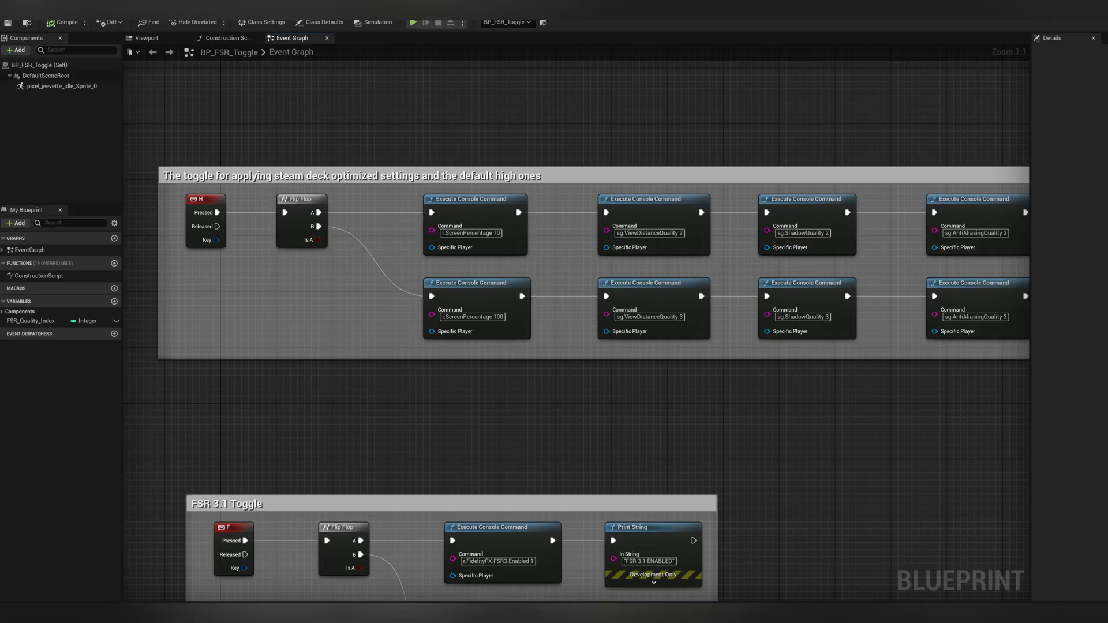
right_drag(488, 263, 456, 257)
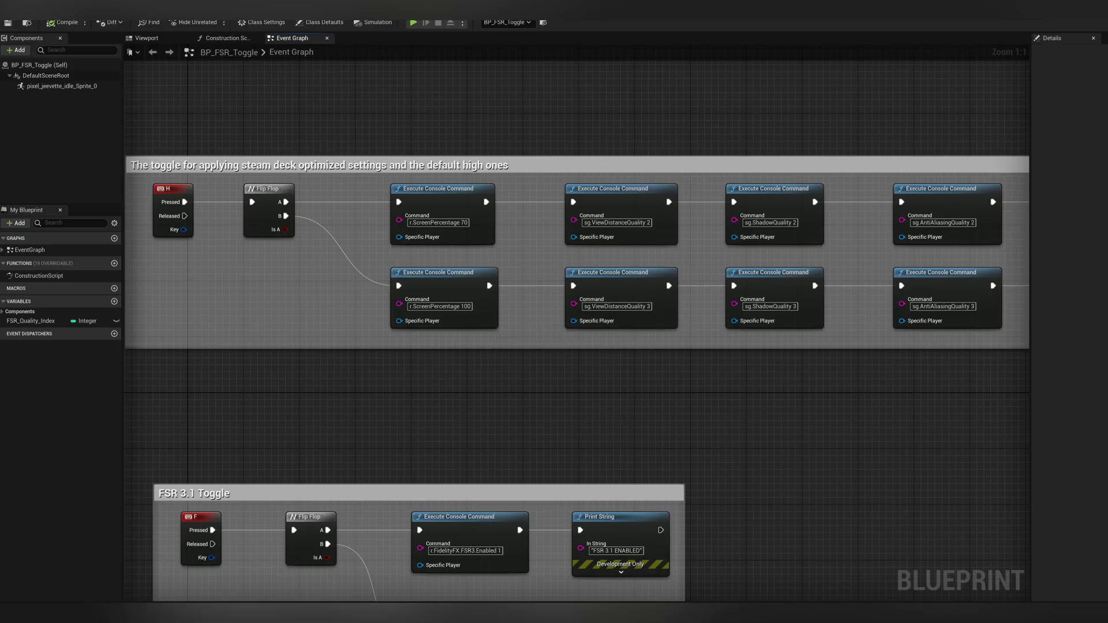
right_drag(570, 337, 313, 321)
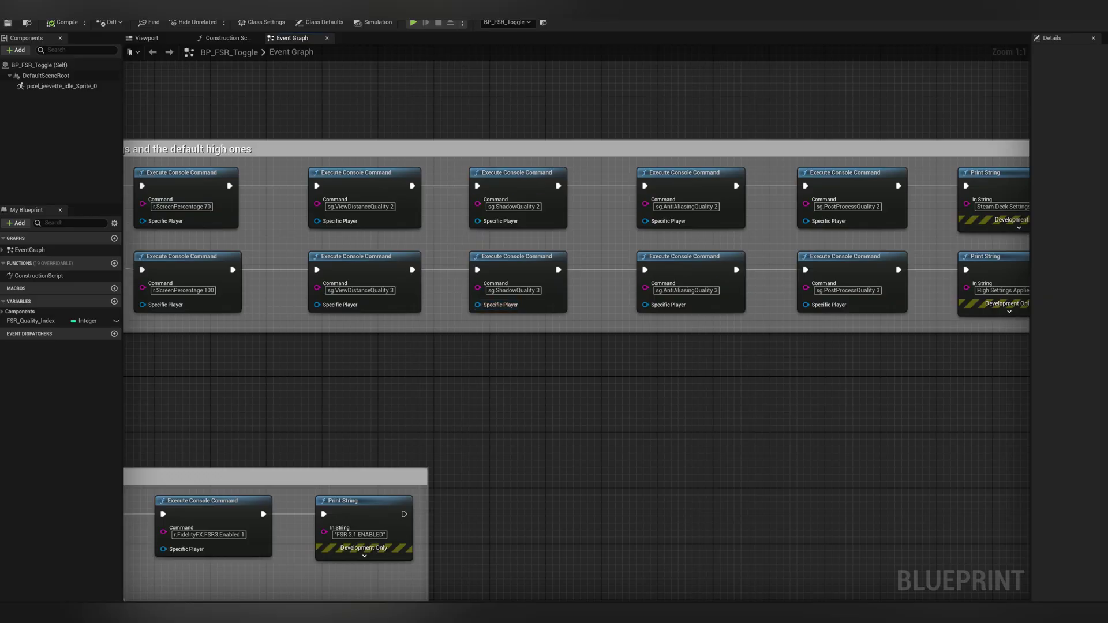
right_drag(706, 340, 346, 354)
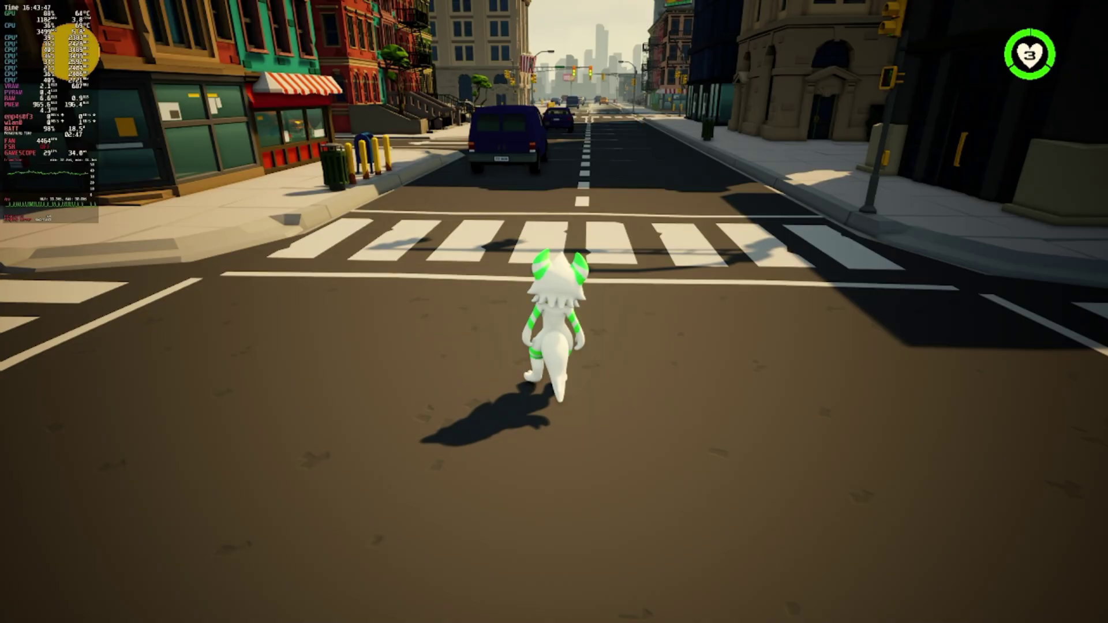
Run the character forward past the van and blue car across several crosswalks and blocks
key(w)
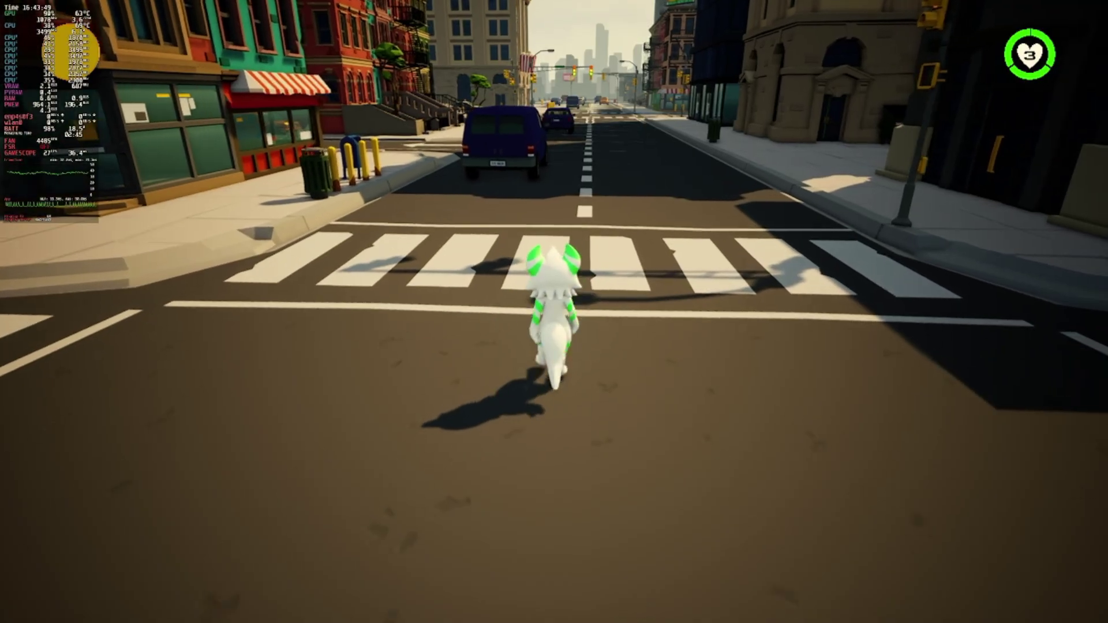
key(w)
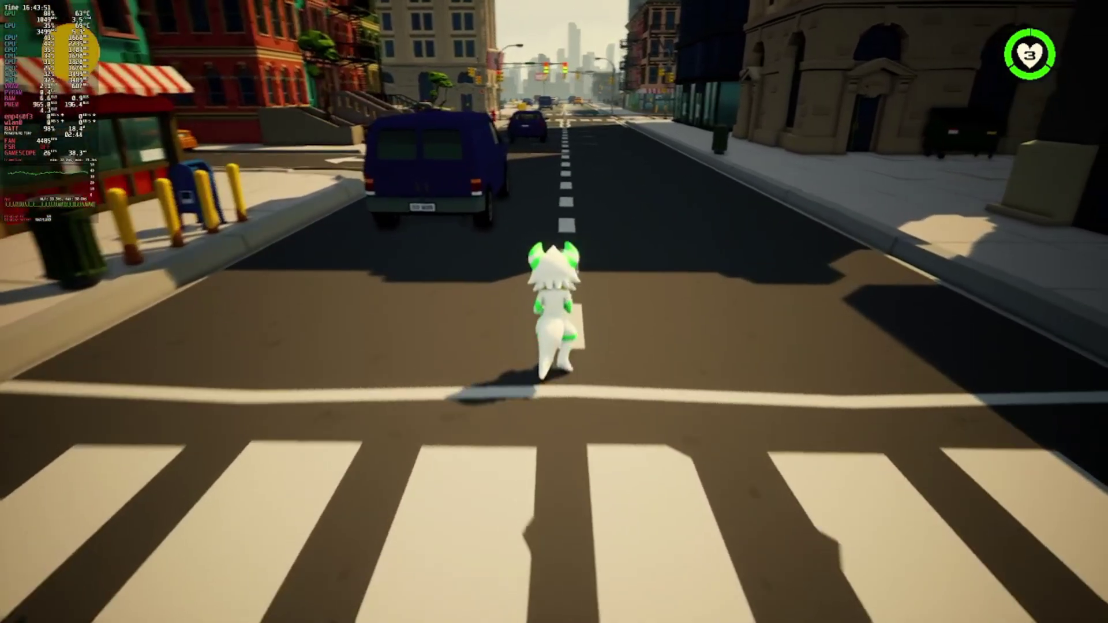
key(w)
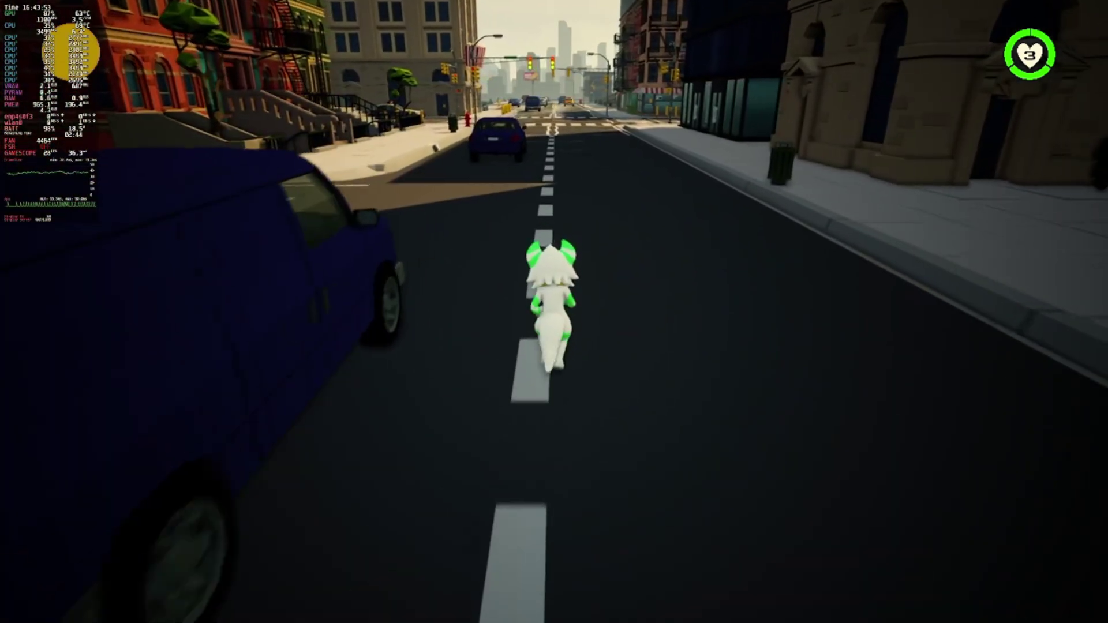
key(w)
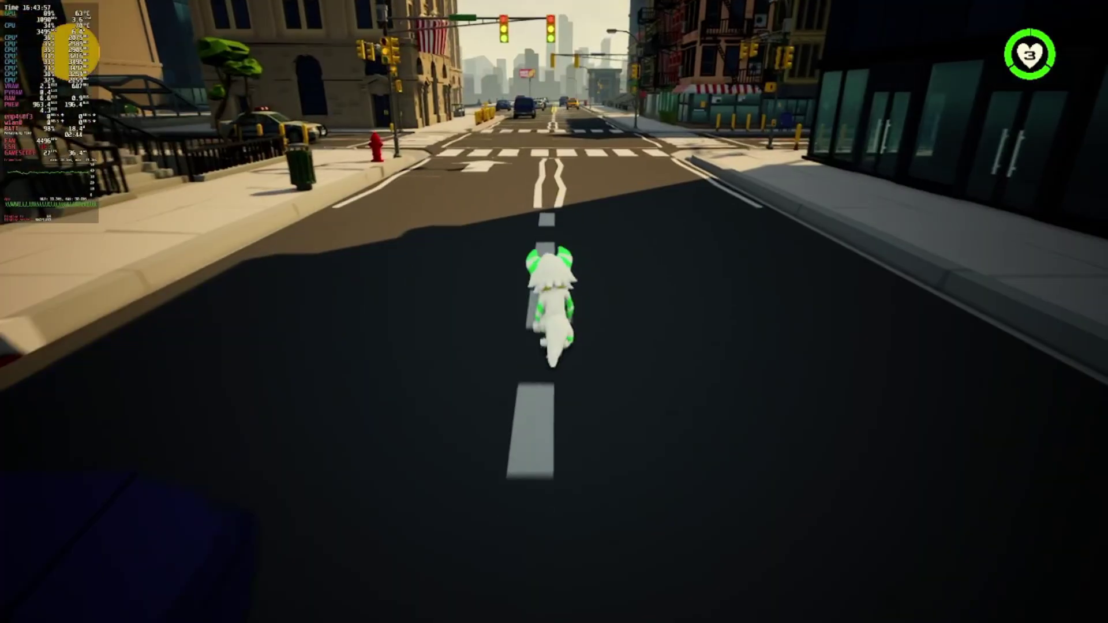
key(w)
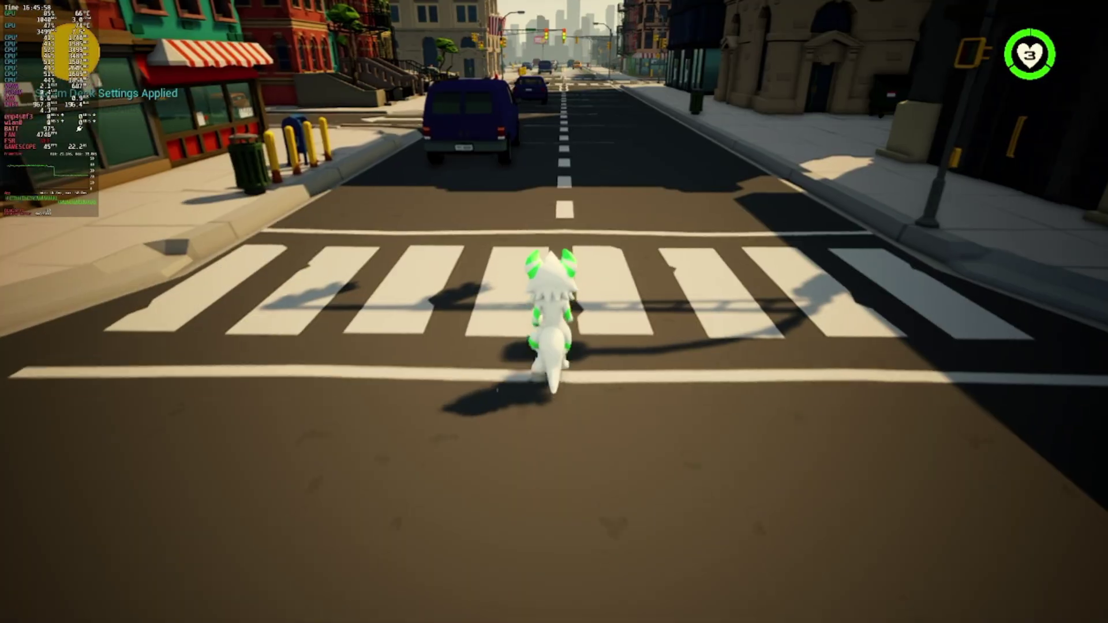
key(w)
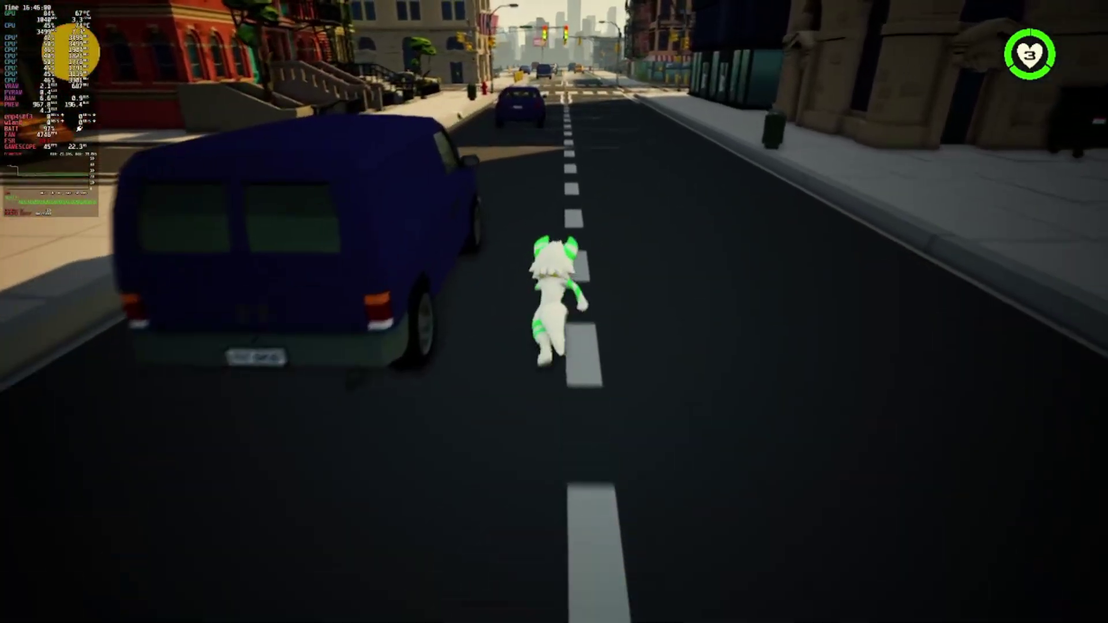
key(w)
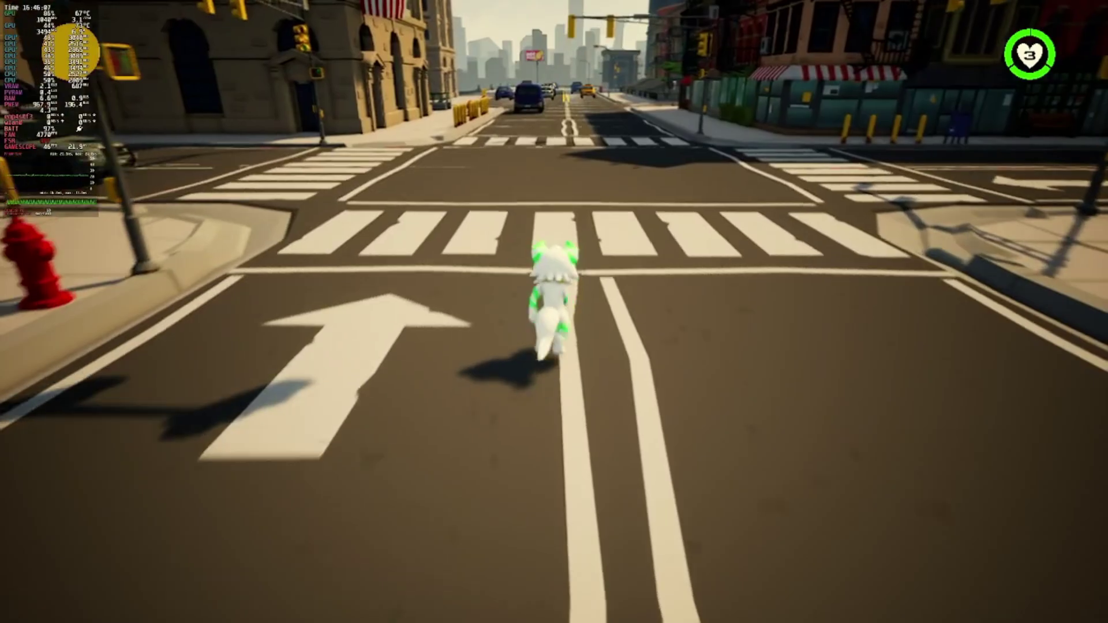
key(w)
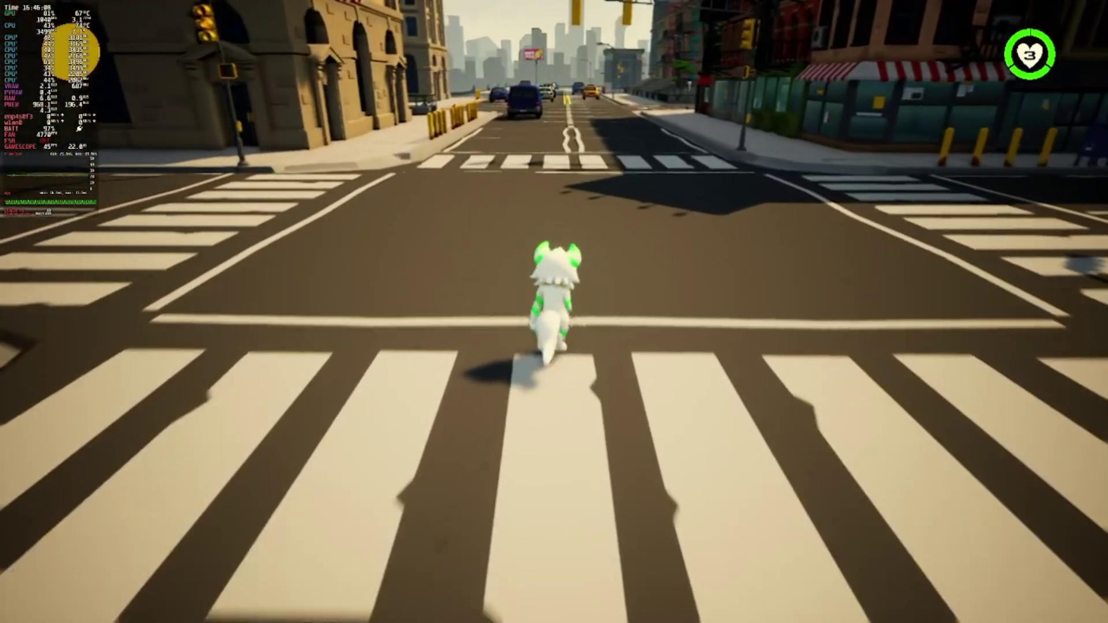
key(w)
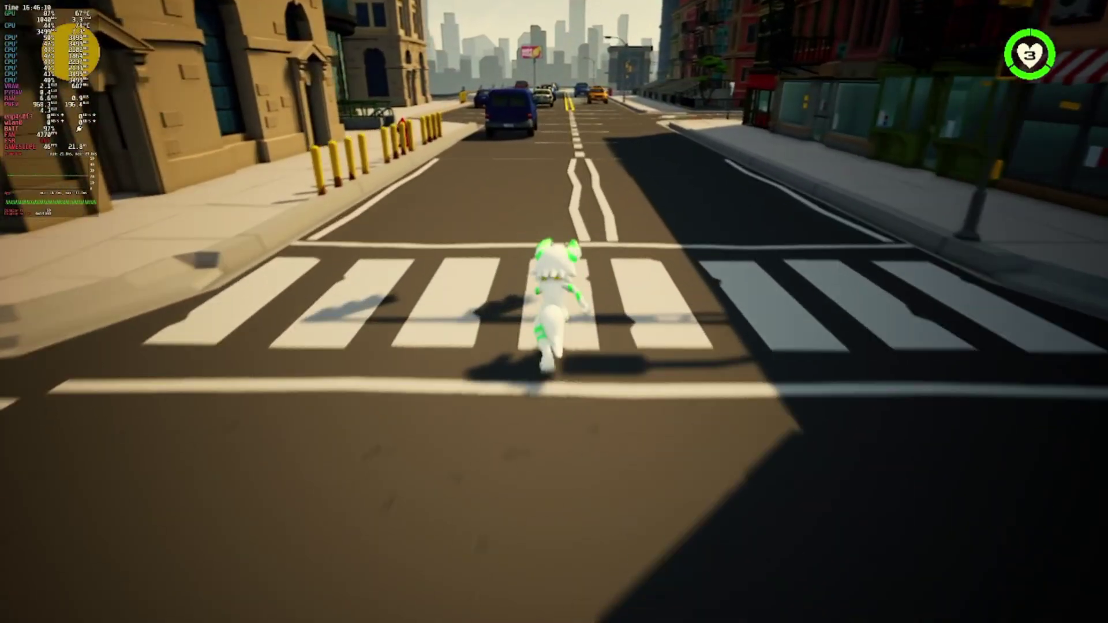